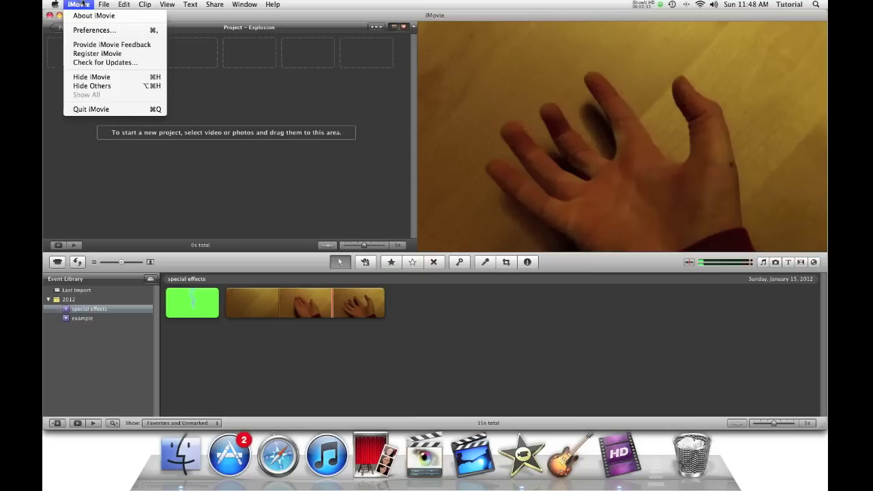
Confirm Show Advanced Tools is enabled in iMovie Preferences, then close the preferences window
click(86, 30)
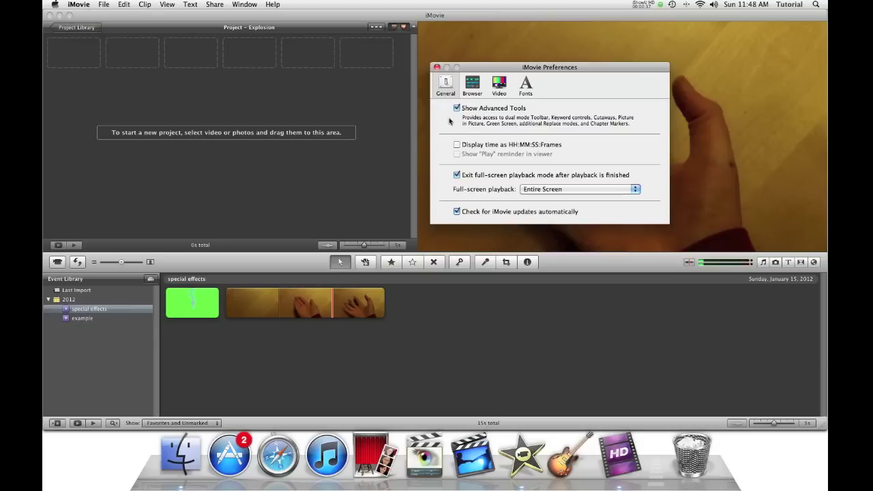
click(437, 67)
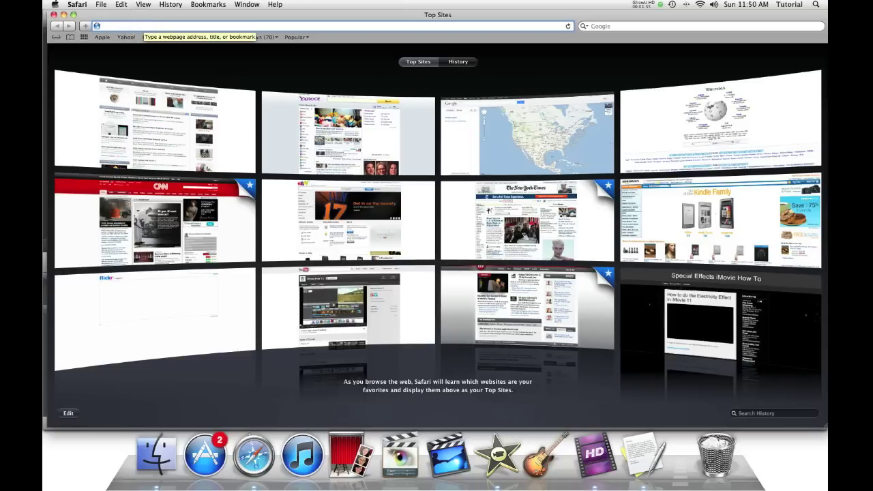
Load the explosion tutorial page, download ExplosionPreKeyed.mov, and quit QuickTime Player after previewing it
text(http://specialeffects.imoviehowto.com/how-to-make-an-explosion-in-imovie-11)
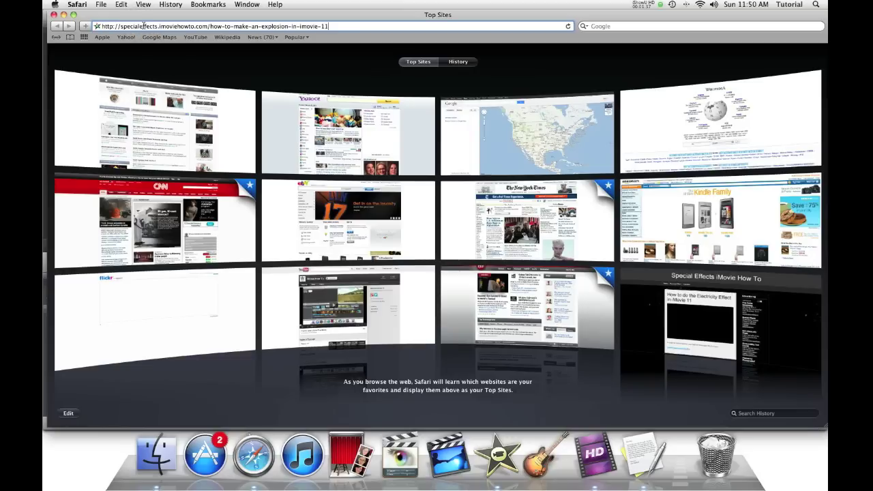
drag(102, 25, 140, 25)
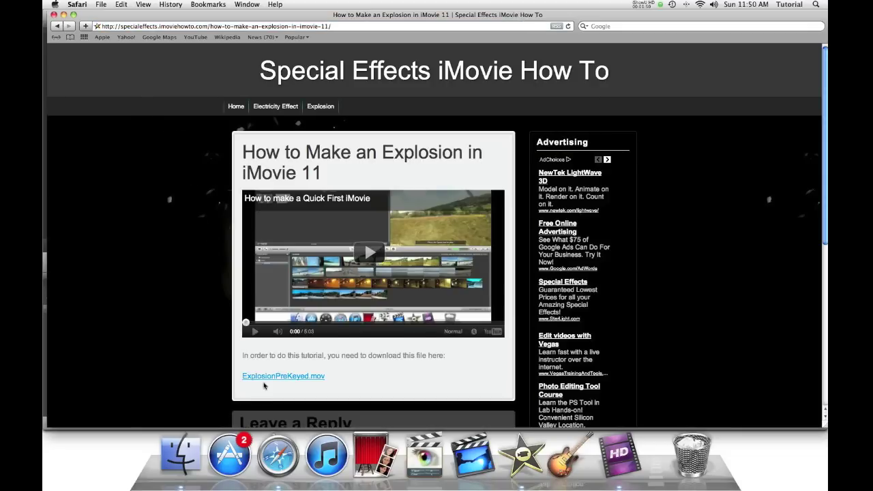
scroll(264, 386, down, 5)
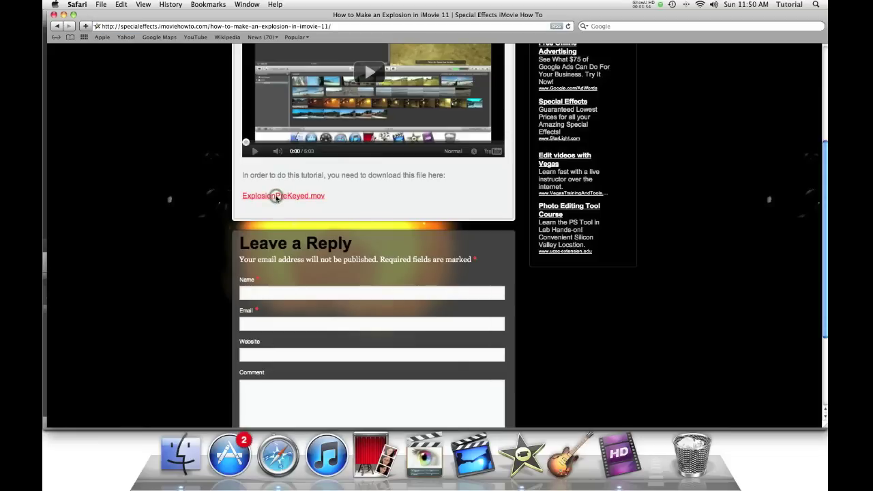
click(276, 197)
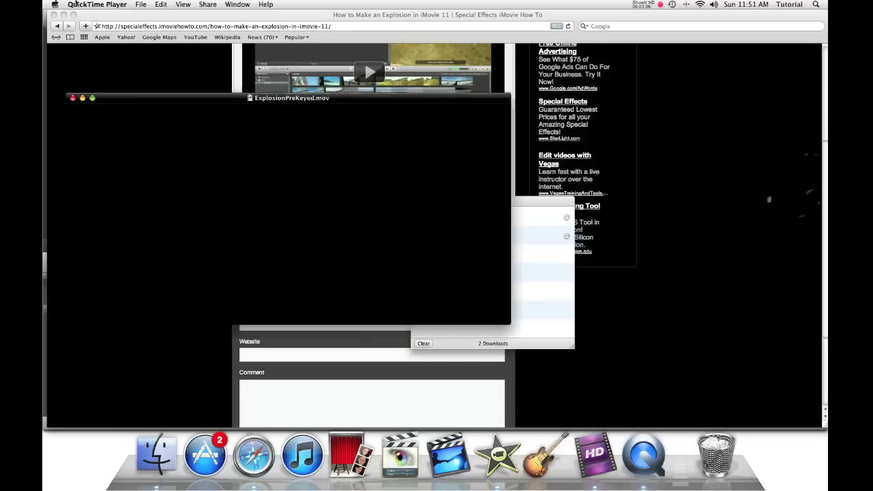
click(100, 4)
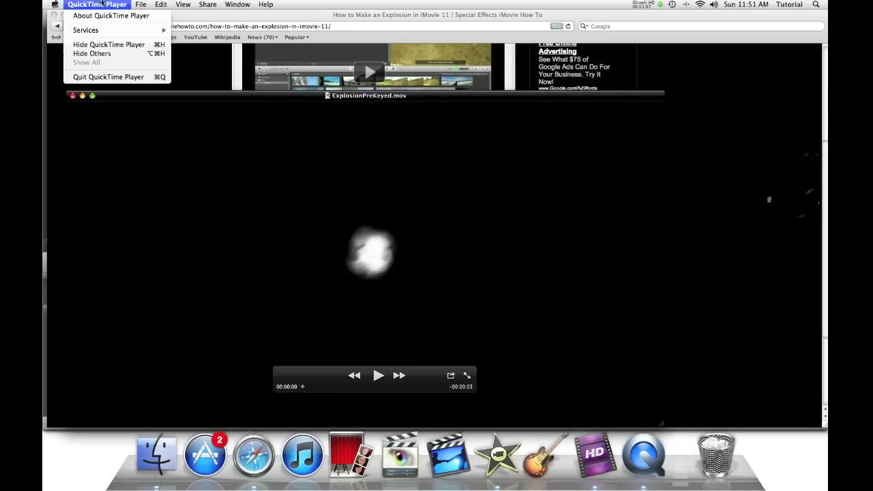
click(108, 76)
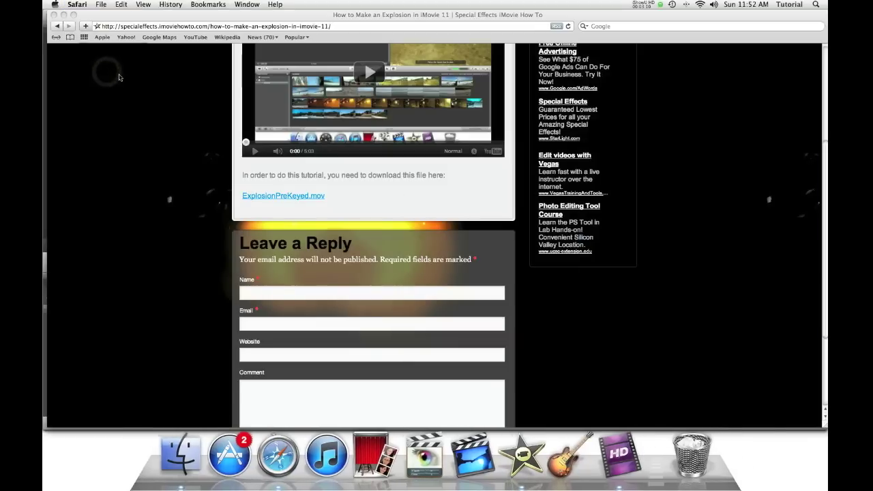
Minimize Safari and close the Downloads window so iMovie comes to the front
click(63, 15)
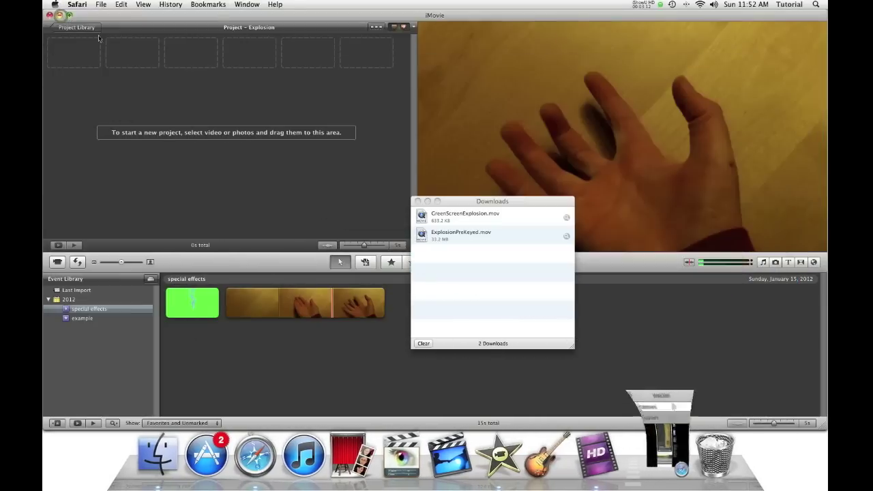
click(418, 202)
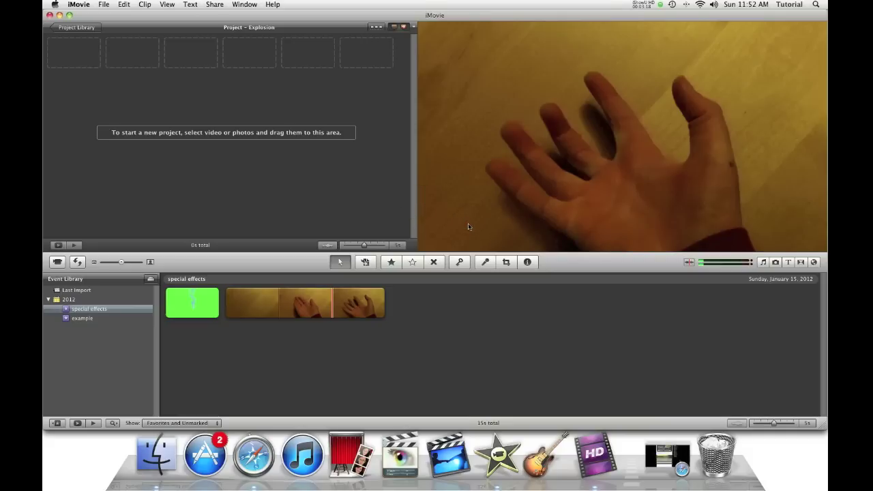
Choose ExplosionPreKeyed.mov from Downloads in the Import Movies dialog and preview it
click(104, 4)
mouse_move(184, 72)
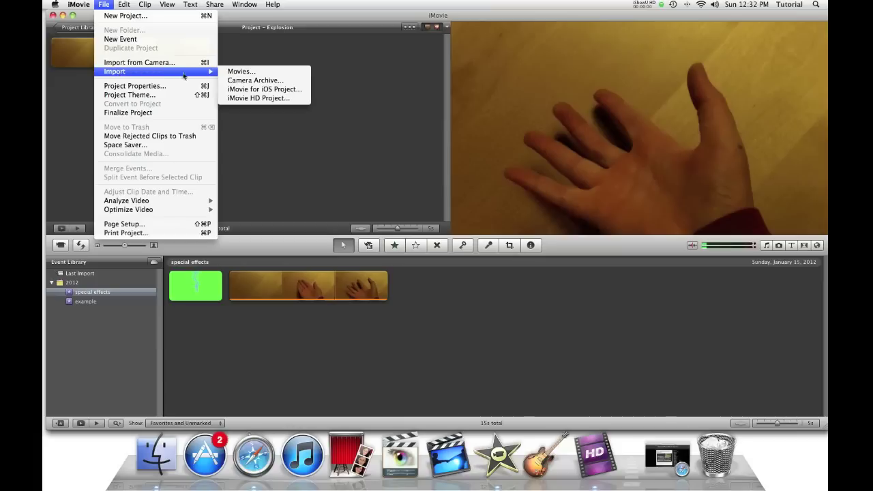
click(273, 75)
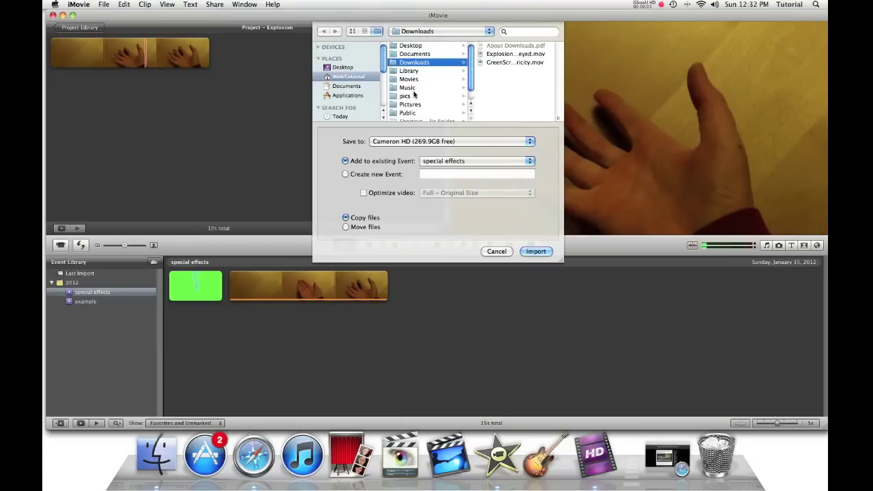
click(517, 55)
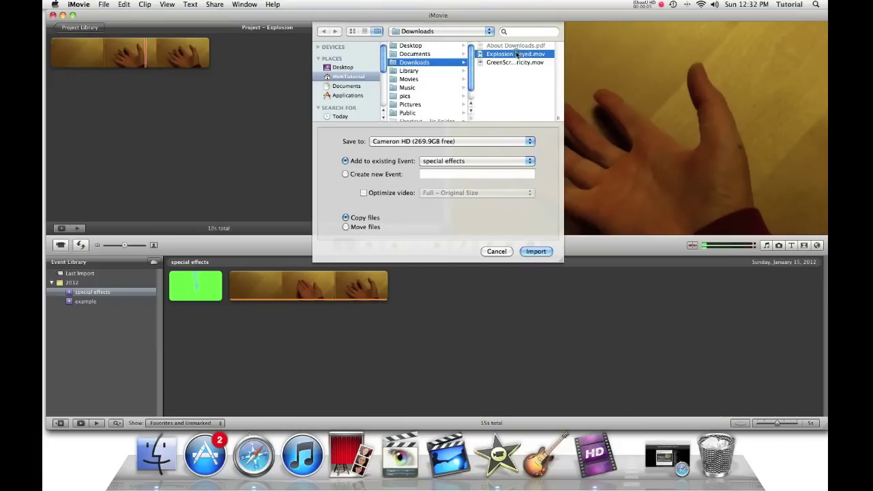
click(511, 77)
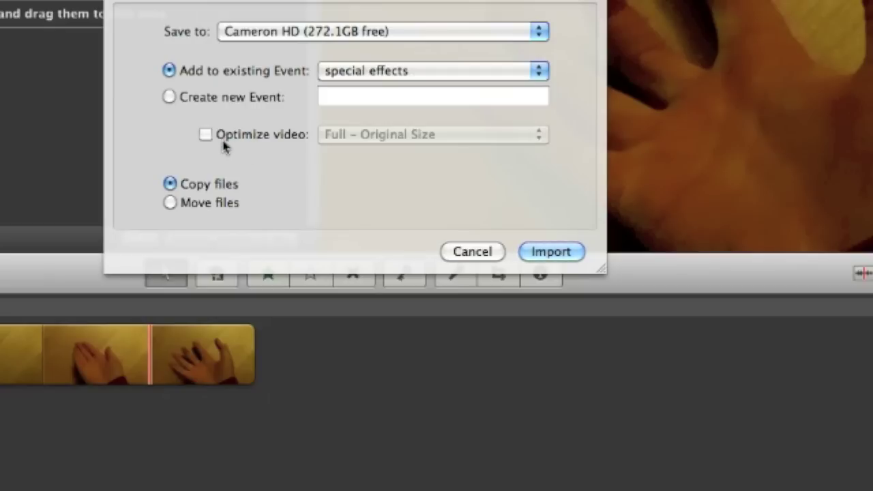
Leave Optimize video unchecked, copy the files, and target the existing special effects event
click(206, 136)
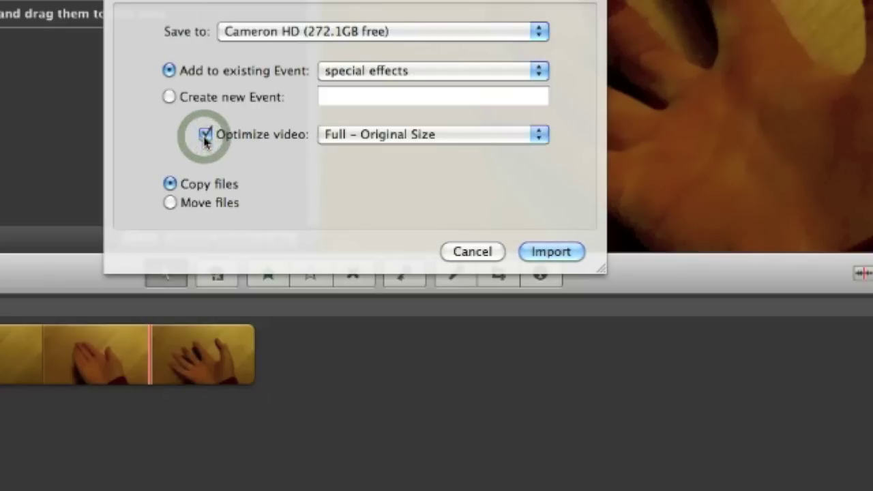
click(204, 137)
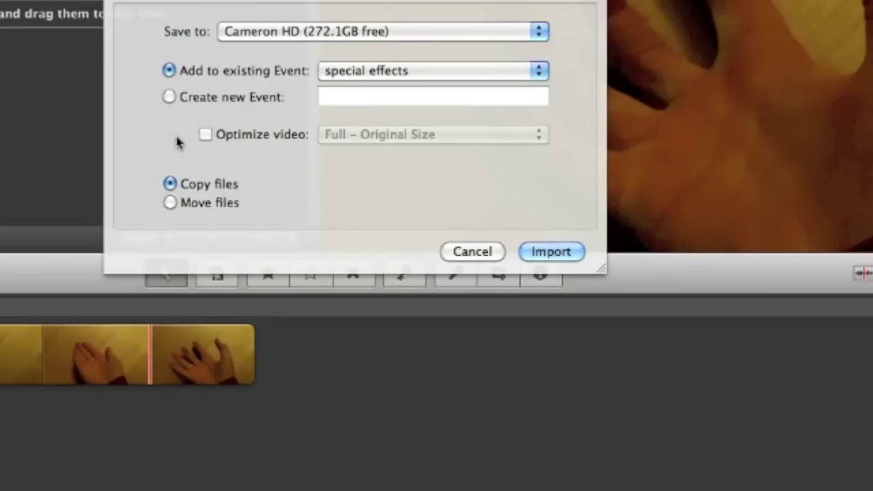
click(164, 185)
click(364, 73)
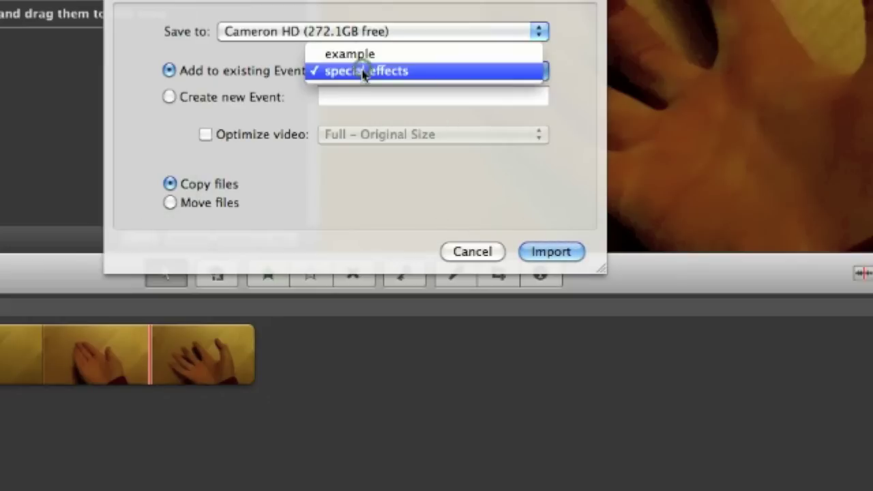
click(362, 70)
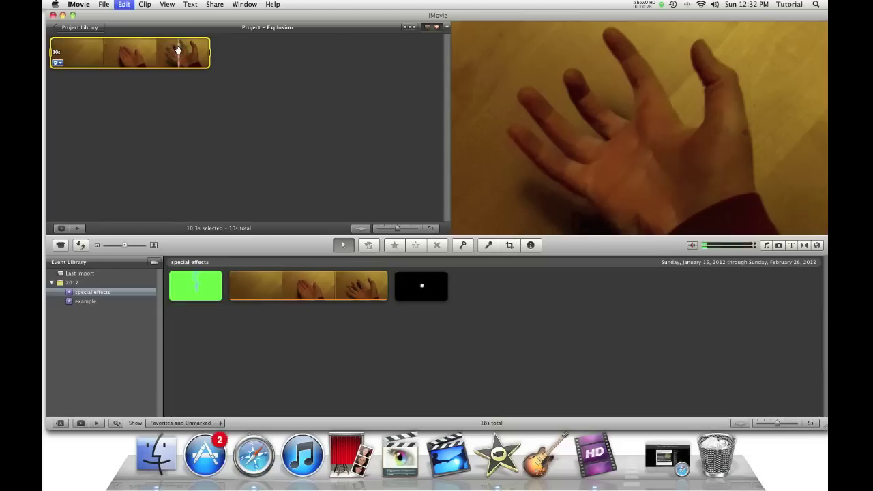
Add the hand clip to the Explosion project and play it back
click(315, 287)
drag(314, 287, 134, 56)
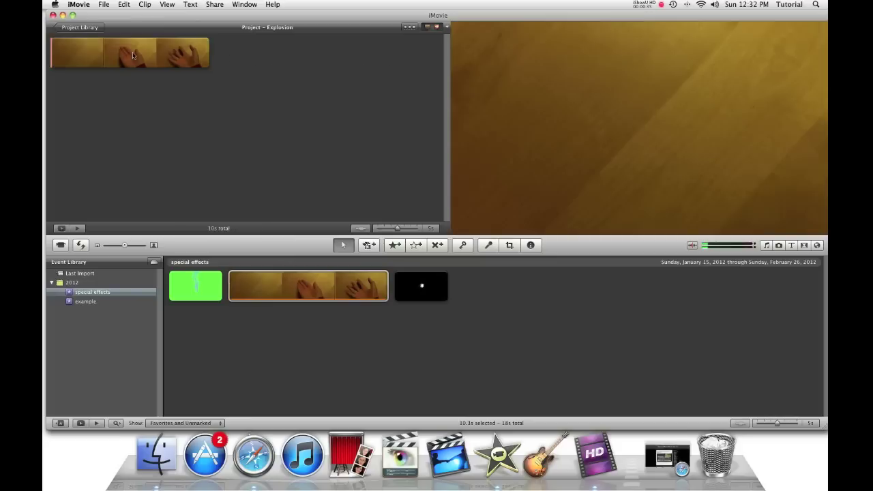
key(space)
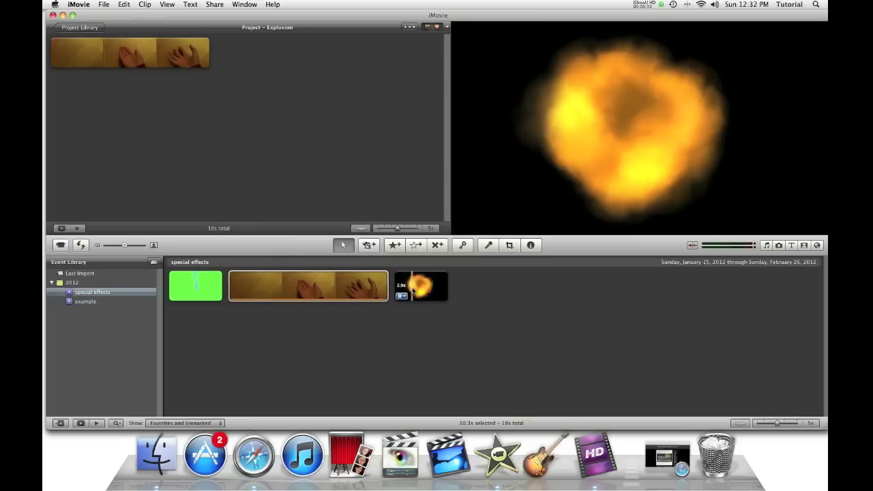
Select the imported explosion clip and drop it onto the project's hand clip
click(423, 335)
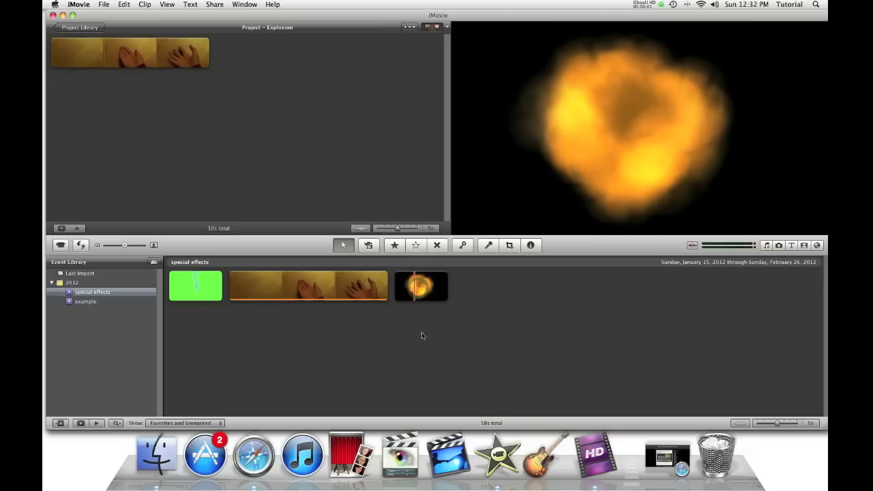
click(421, 288)
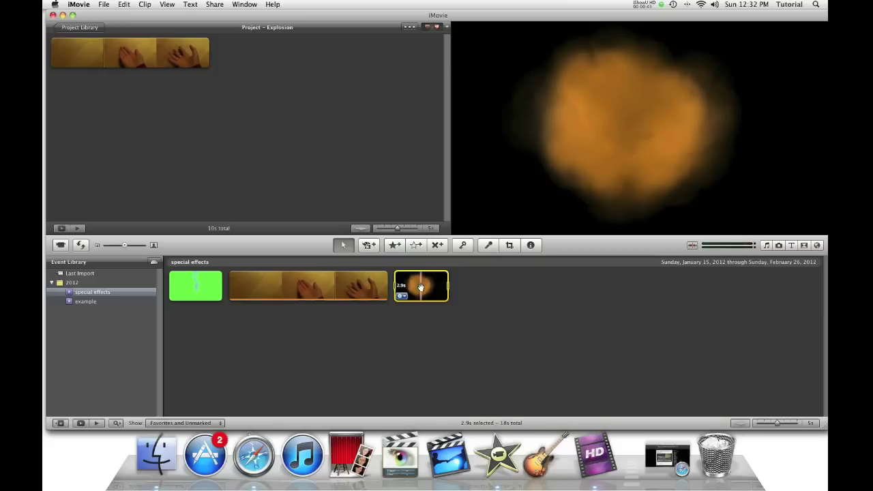
drag(421, 288, 89, 38)
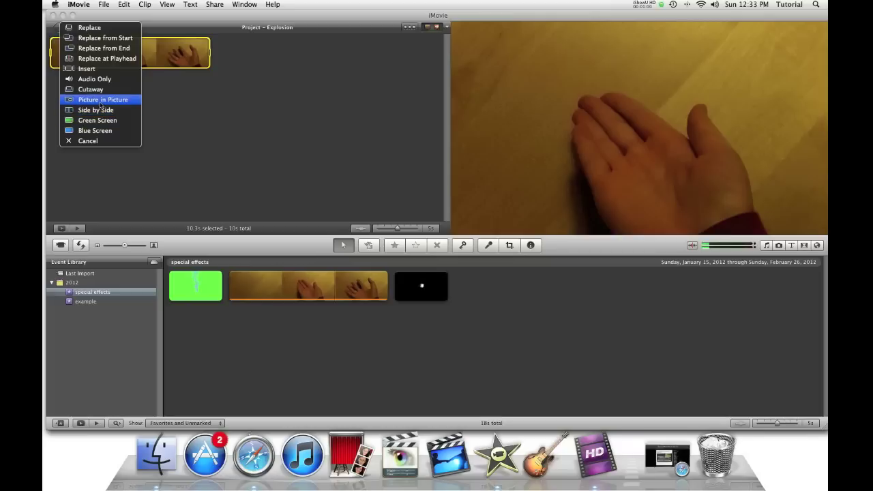
Overlay the explosion as Picture in Picture and shift its inset frame down-left
click(101, 102)
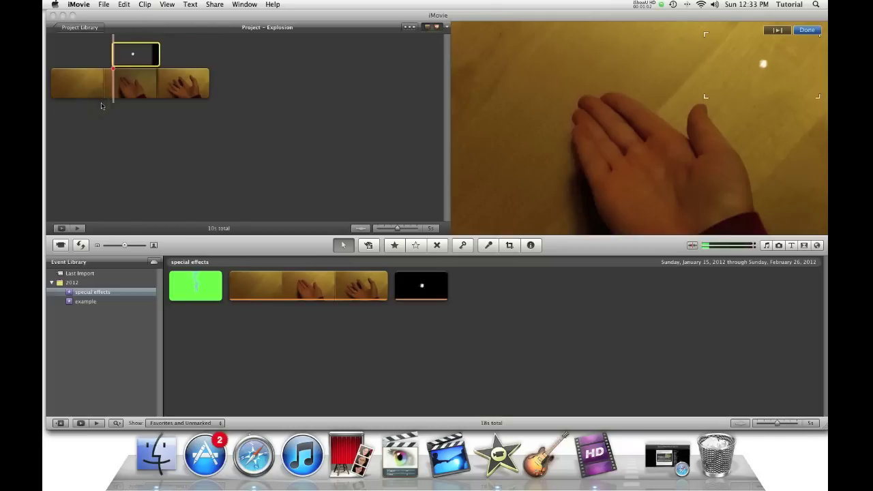
drag(698, 86, 595, 168)
click(152, 120)
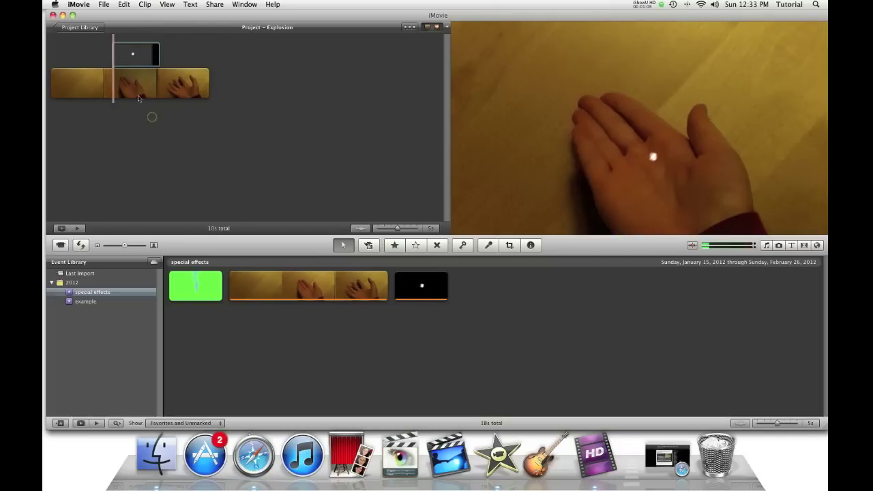
Enlarge the explosion overlay and position it over the open palm
click(130, 55)
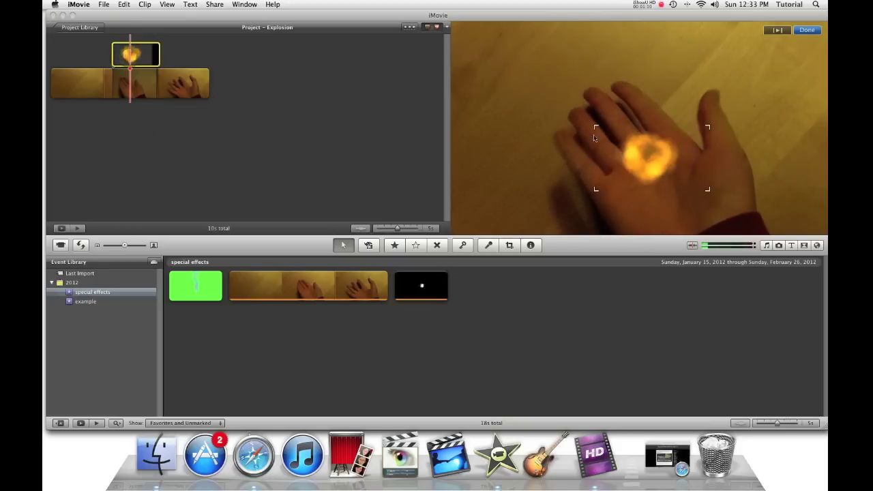
drag(595, 130, 508, 75)
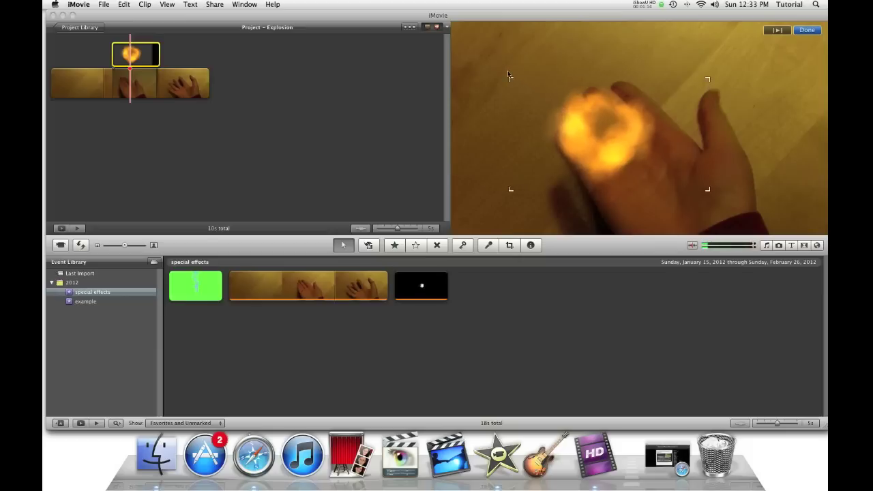
drag(574, 117, 621, 145)
drag(559, 111, 529, 90)
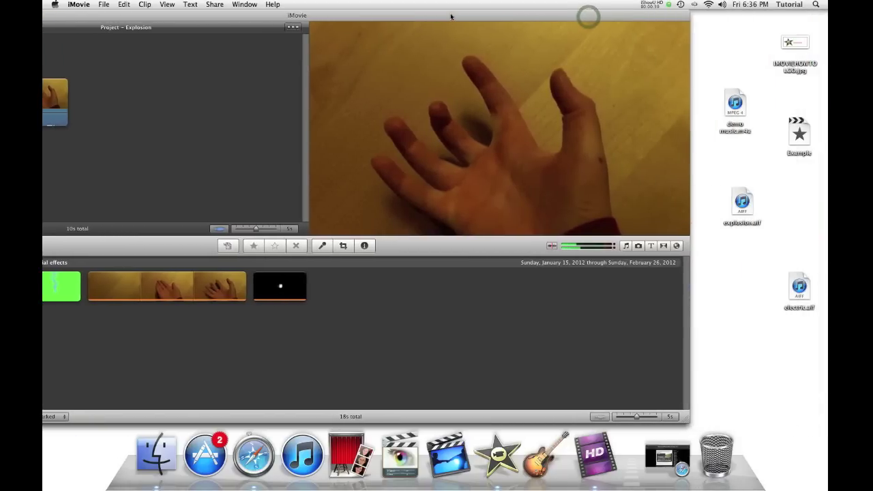
Select explosion.aif on the desktop, then browse the Sports, iLife and Animals sound effects and close the library
click(739, 199)
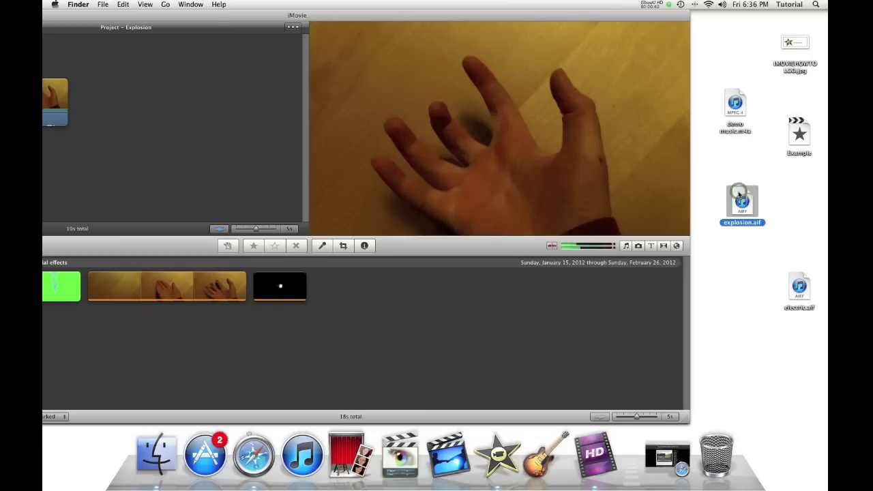
click(626, 247)
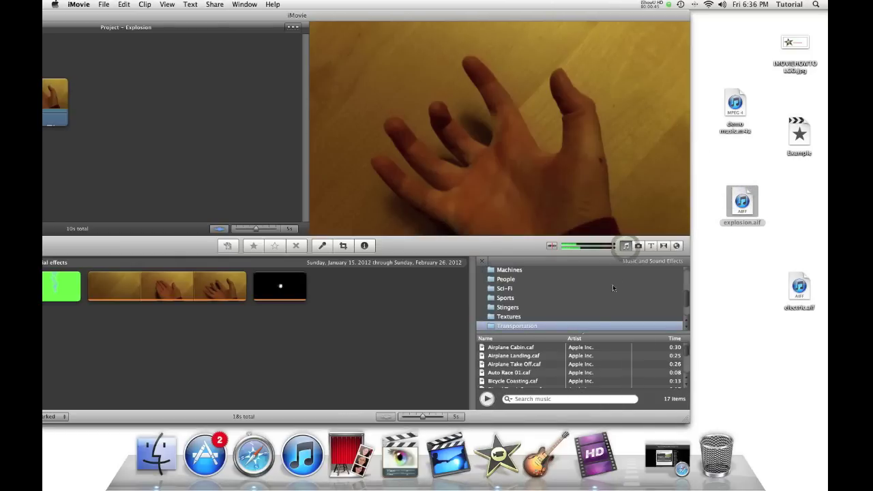
click(518, 298)
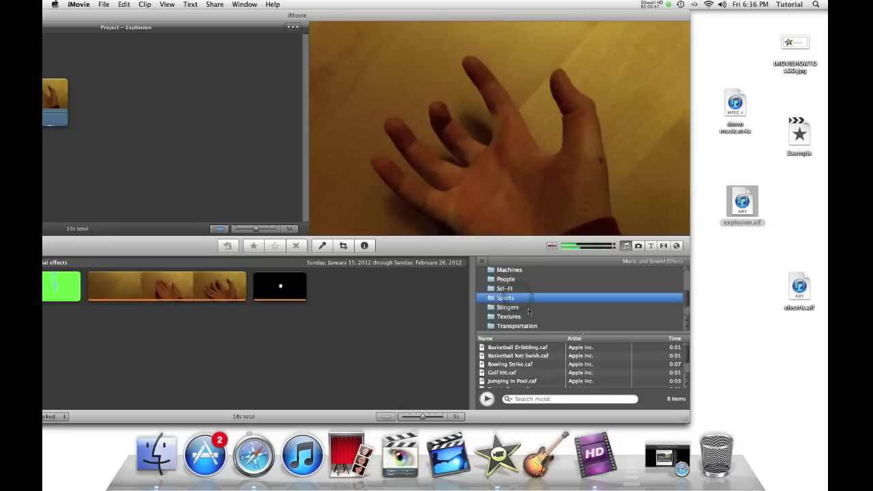
scroll(552, 294, up, 5)
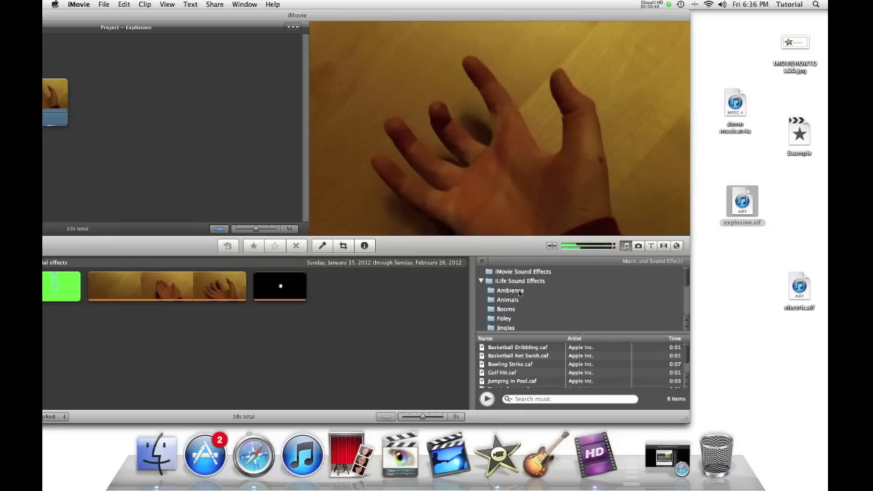
click(518, 281)
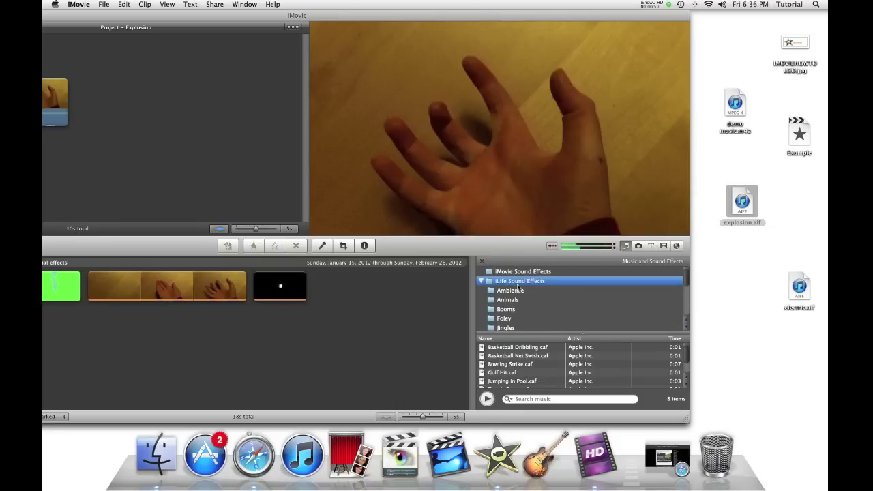
click(511, 301)
click(625, 246)
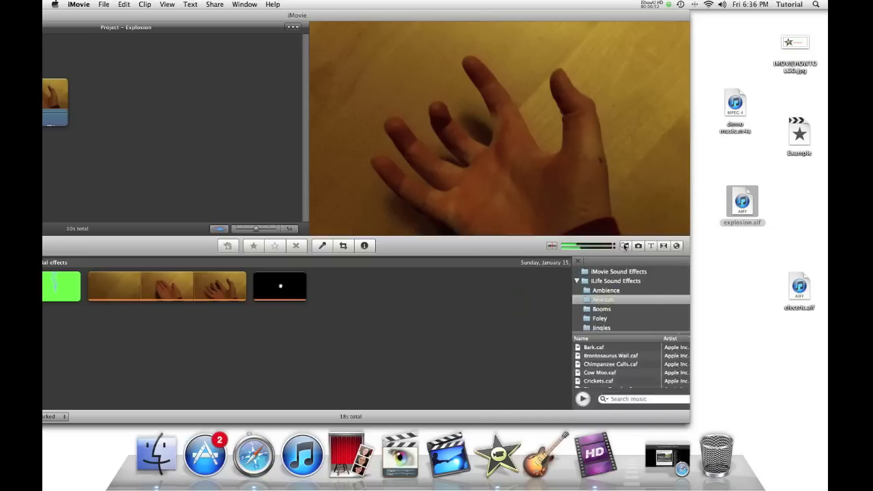
drag(628, 19, 824, 247)
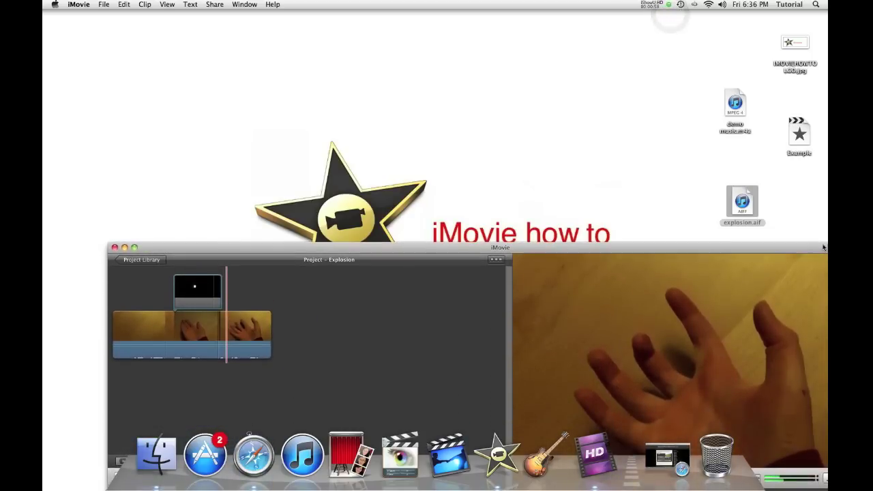
Drop explosion.aif under the hand clip and slide it earlier to sync with the explosion overlay
drag(748, 206, 174, 311)
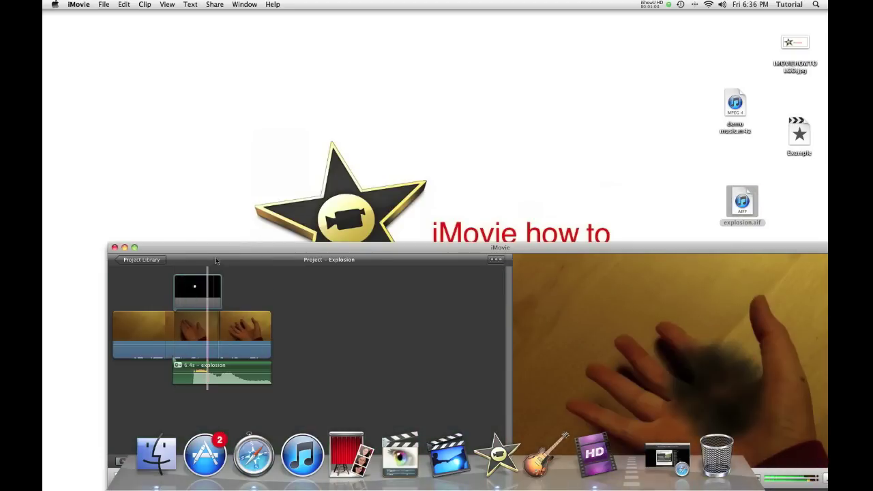
drag(216, 254, 238, 161)
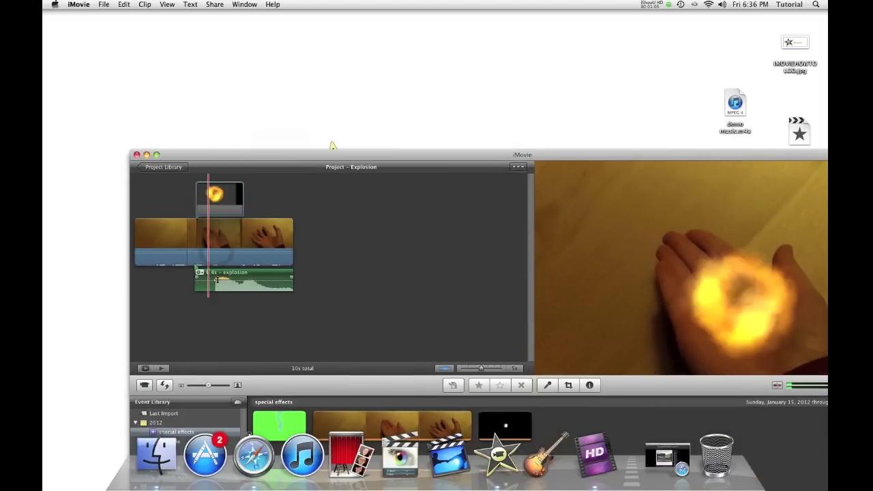
drag(215, 273, 197, 273)
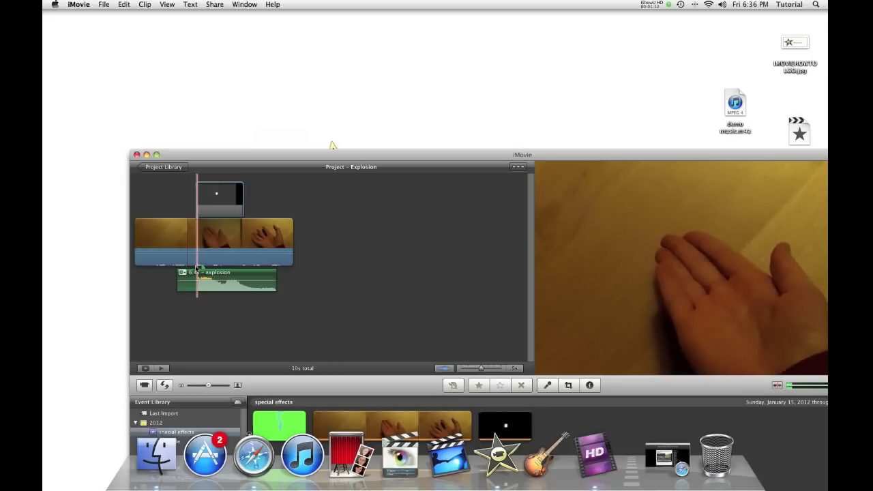
drag(194, 271, 193, 271)
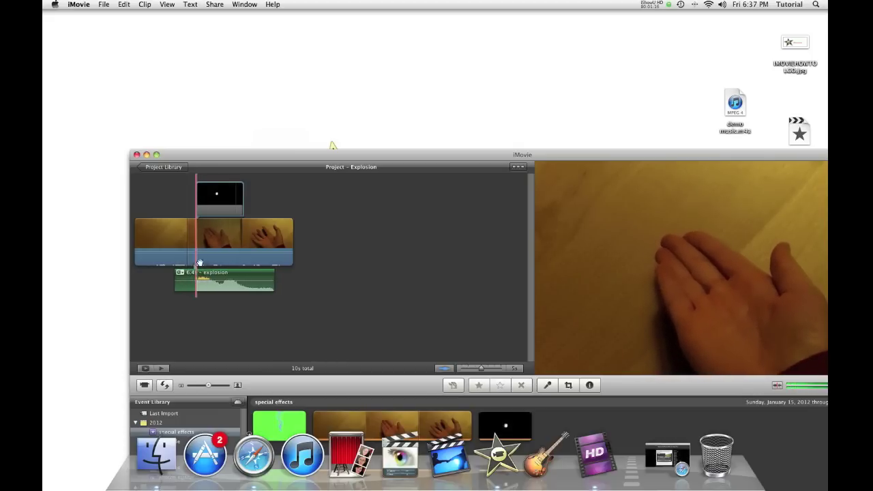
drag(266, 156, 195, 19)
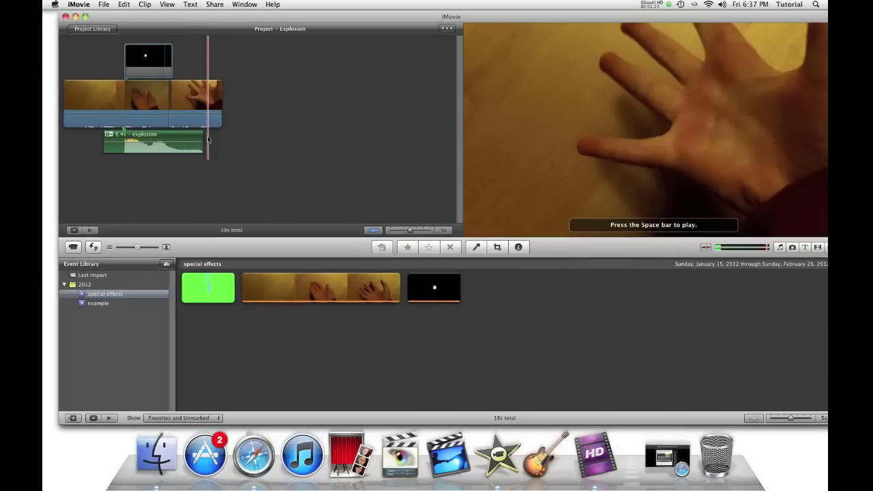
click(373, 230)
click(372, 229)
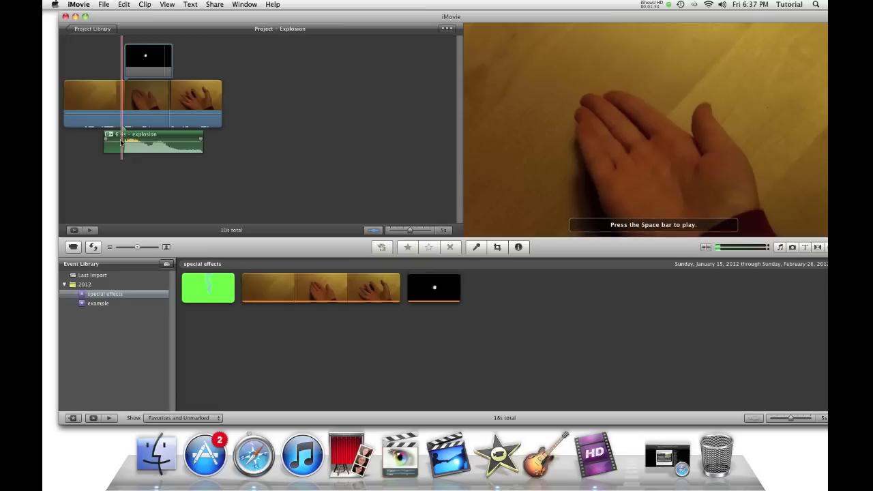
key(space)
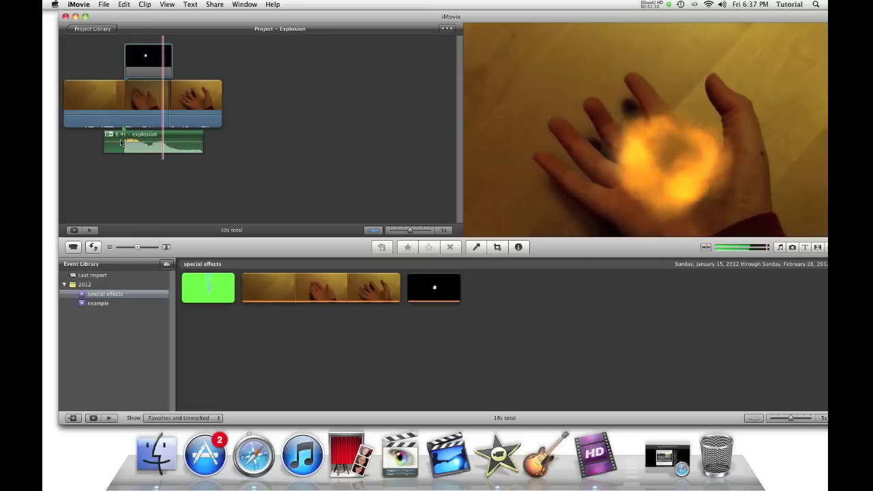
key(space)
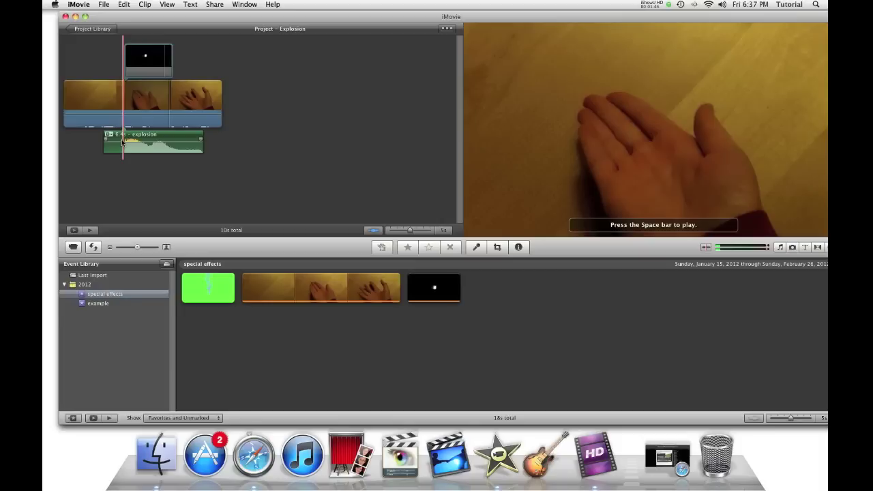
key(space)
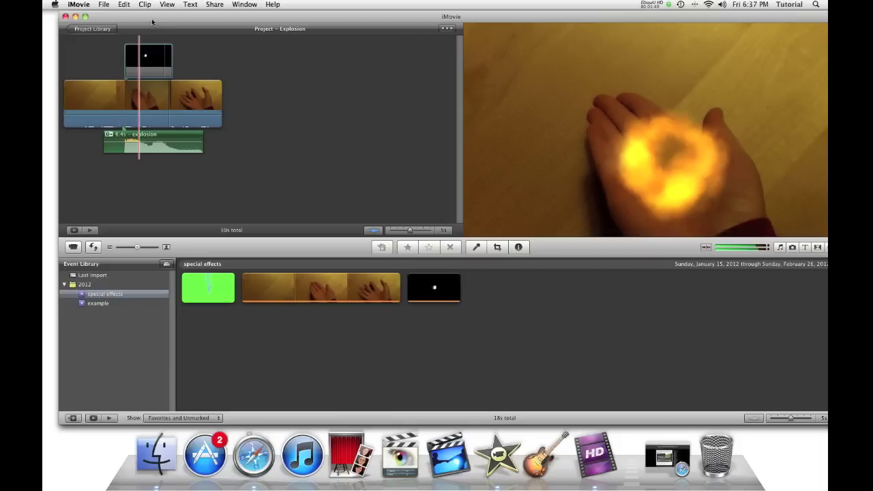
drag(152, 23, 138, 13)
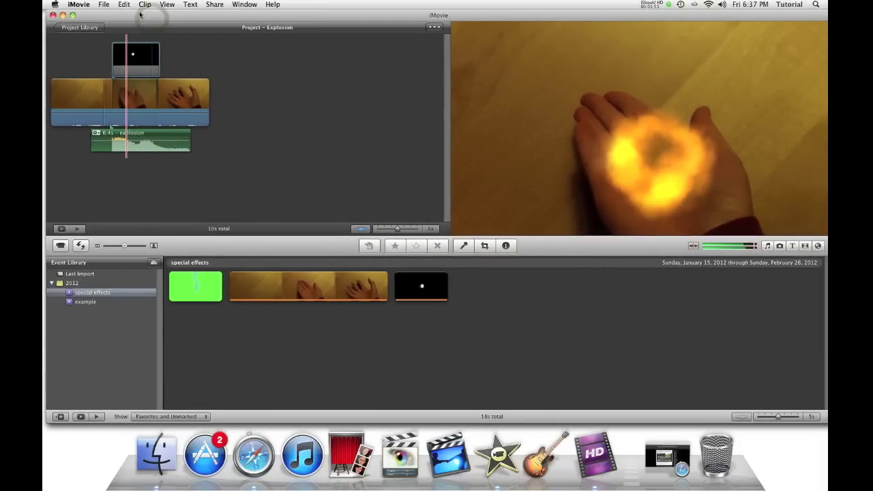